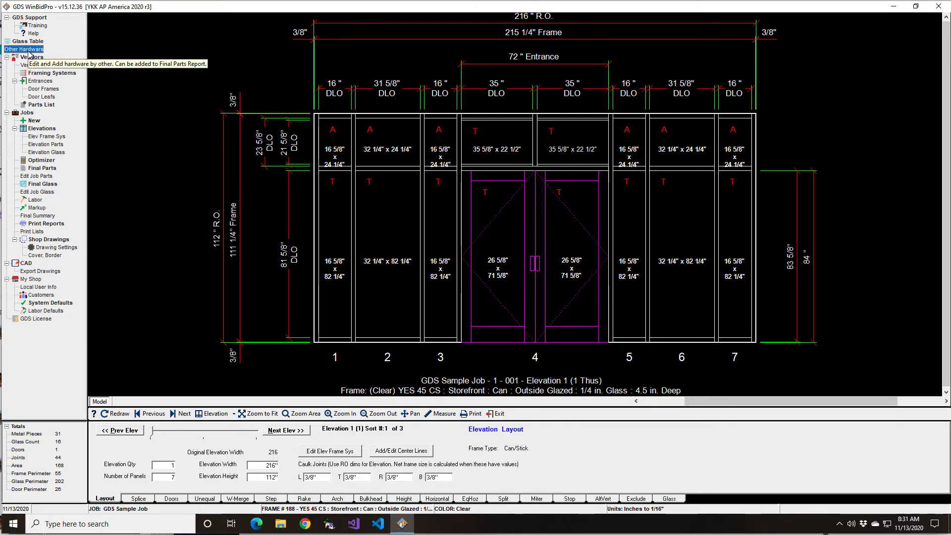
Open the Other Hardware list in an enlarged window and review its defined finishes
left_click(29, 51)
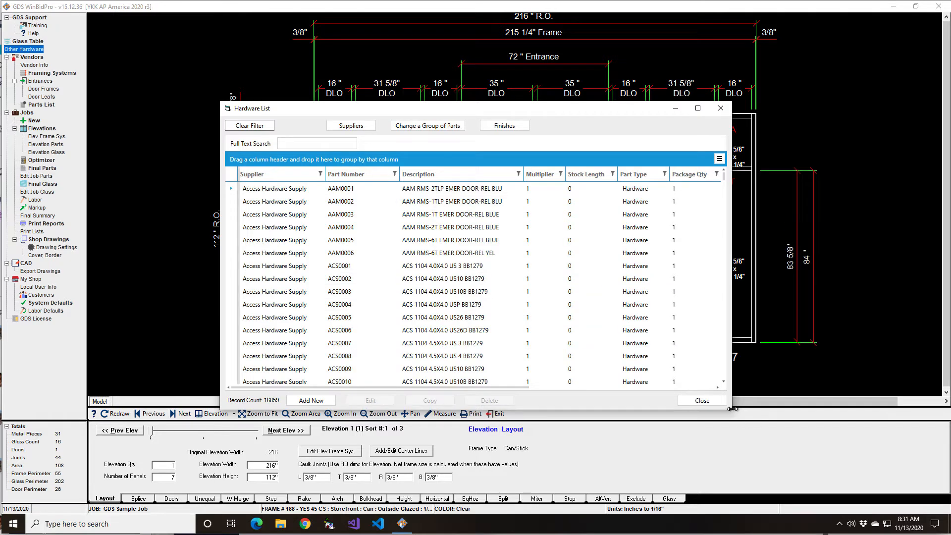
left_click_drag(730, 408, 889, 518)
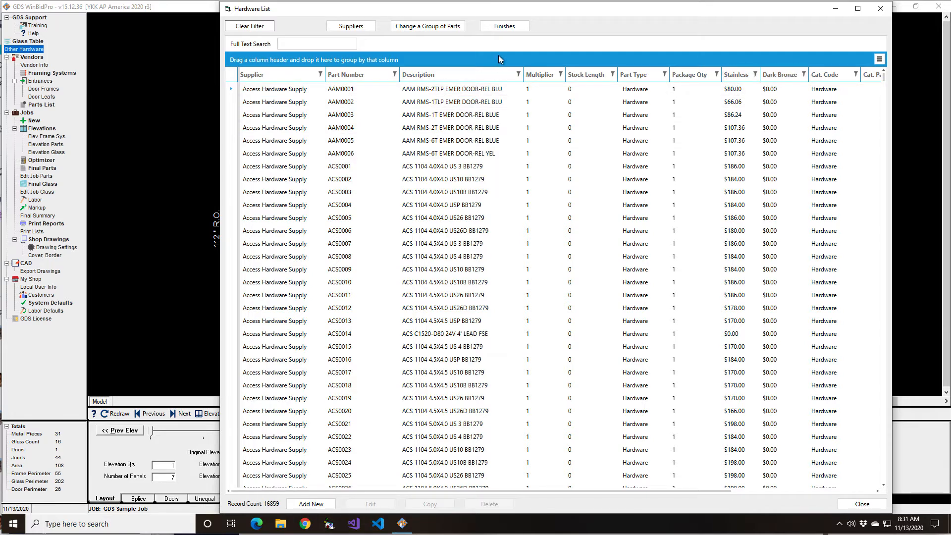
left_click(498, 25)
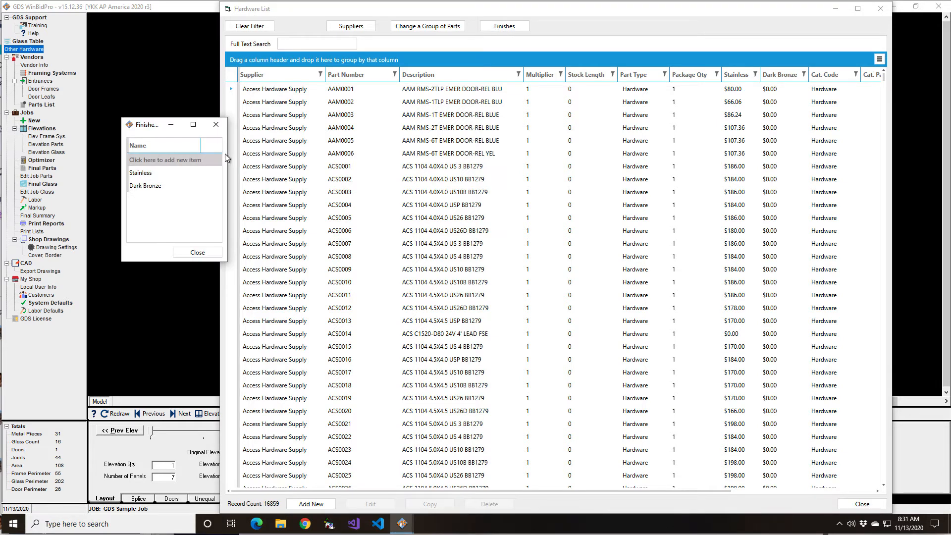
left_click(145, 177)
left_click(144, 176)
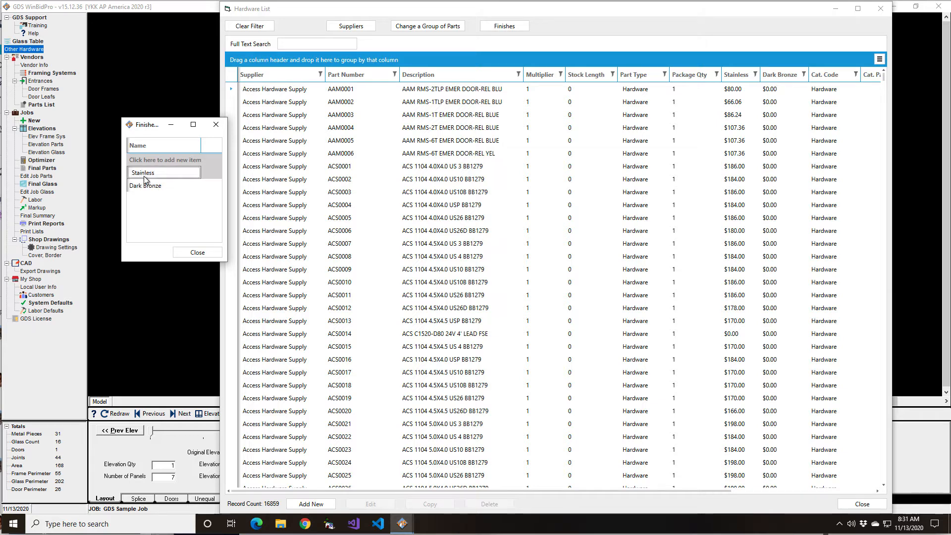
left_click(144, 189)
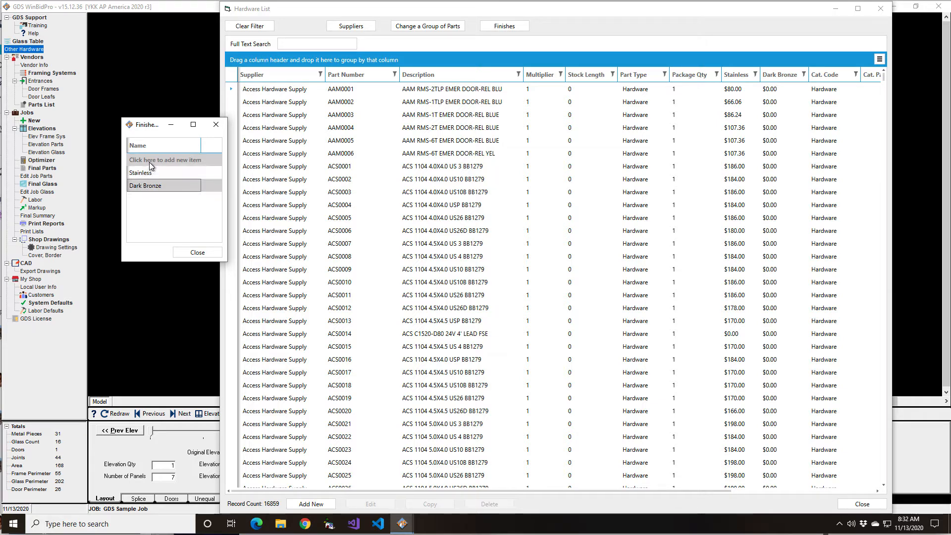
left_click(150, 161)
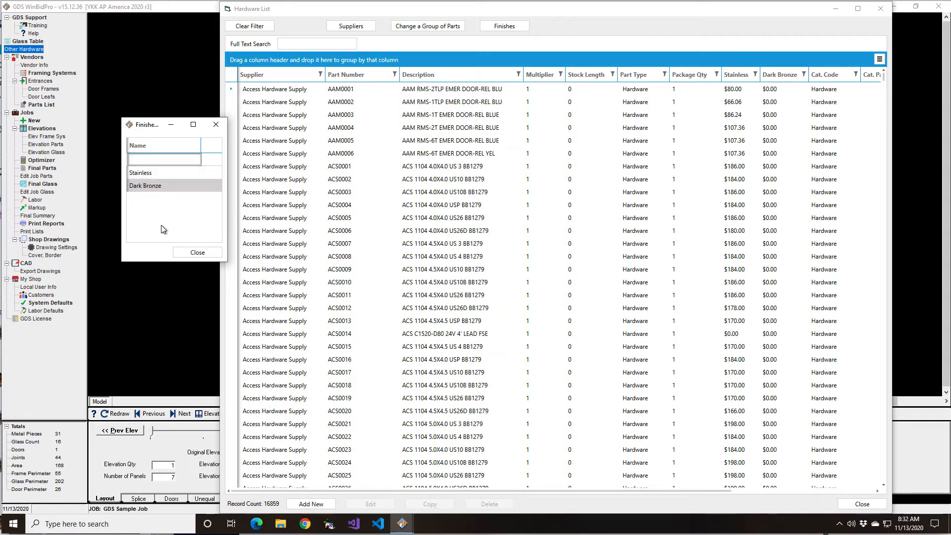
left_click(218, 126)
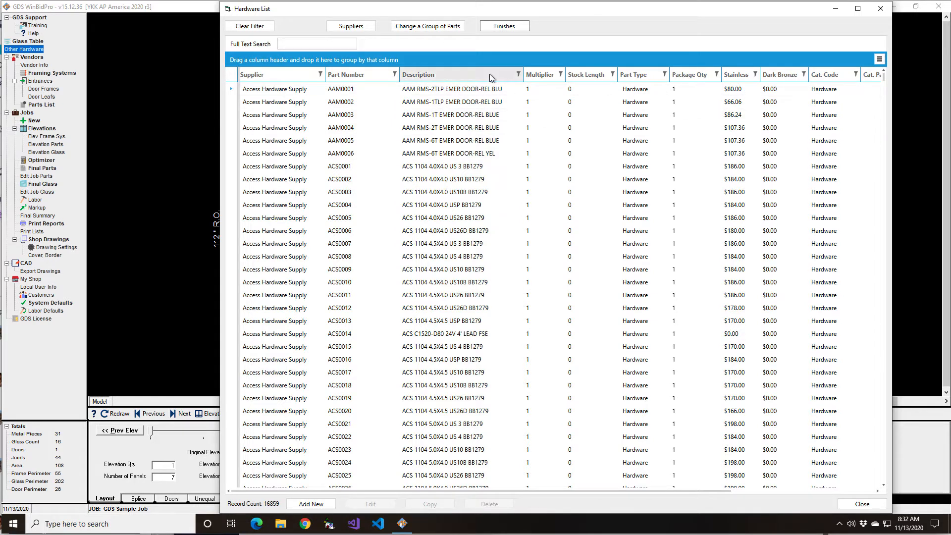
Review the bulk edit options for changing a group of hardware parts, closing them without saving
left_click(438, 26)
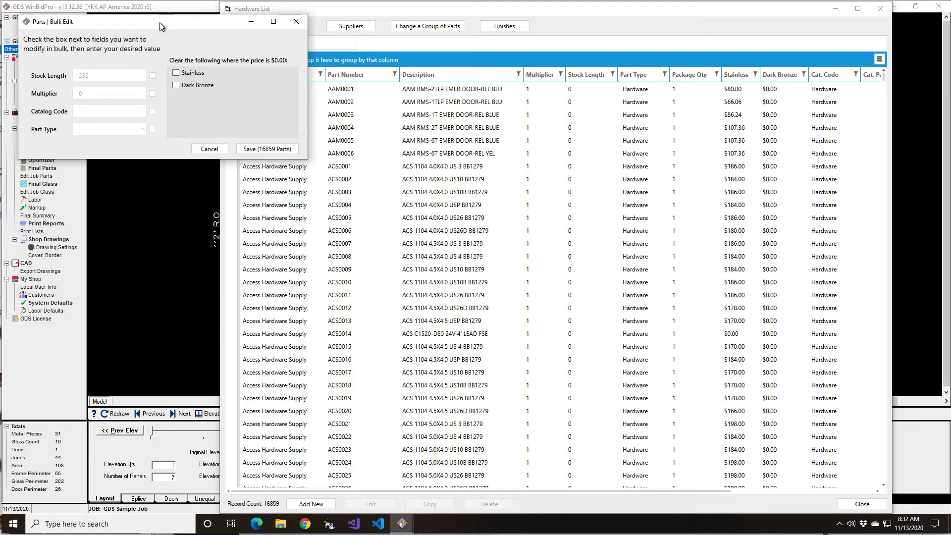
left_click_drag(159, 22, 231, 216)
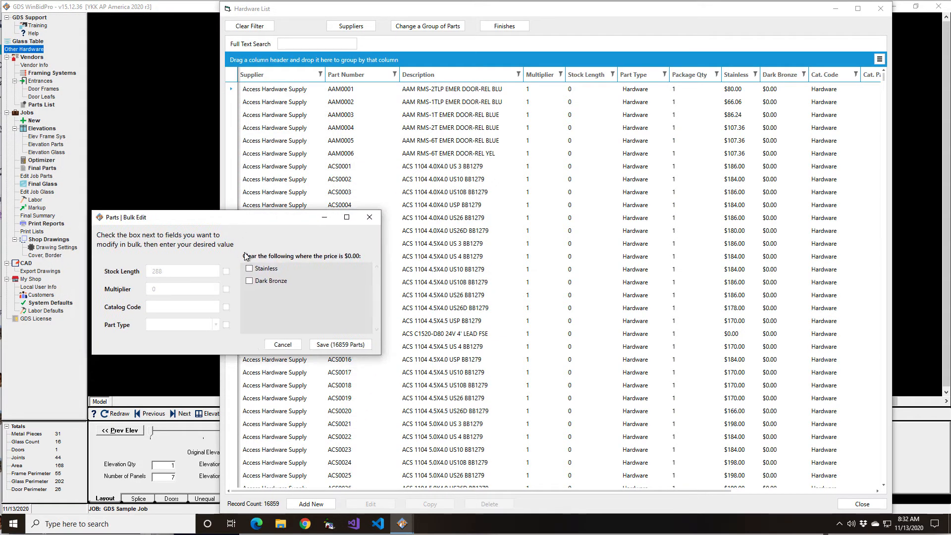
mouse_move(255, 355)
left_mouse_down()
mouse_move(256, 378)
mouse_move(256, 364)
left_mouse_up()
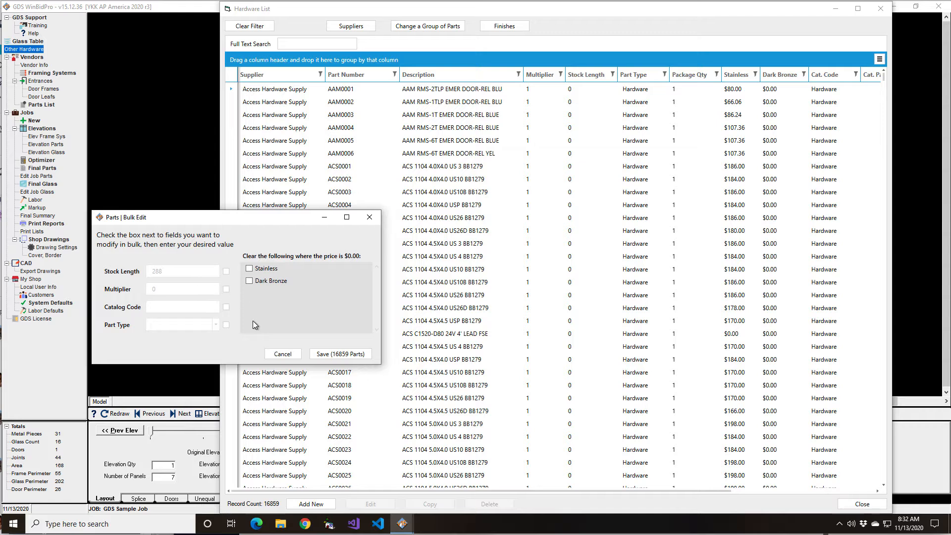
left_click(374, 216)
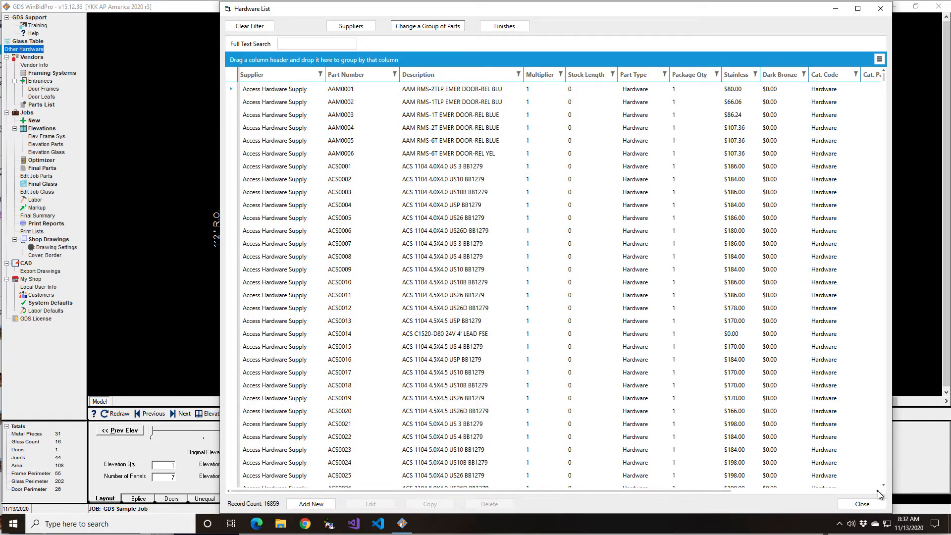
Examine the hardware list's remaining columns through Cat. Page, Weight, Charge Type and ID
left_click(878, 490)
left_click(877, 491)
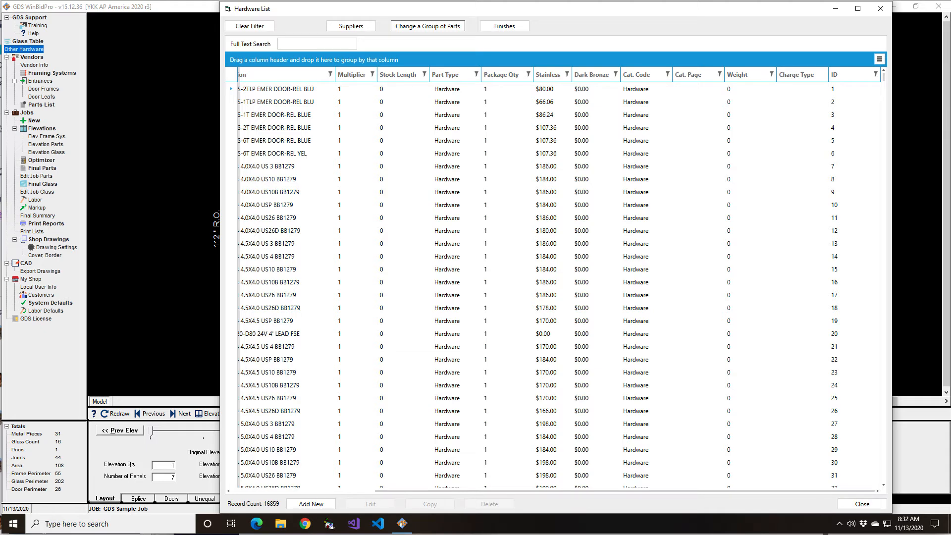
left_click_drag(712, 492, 565, 492)
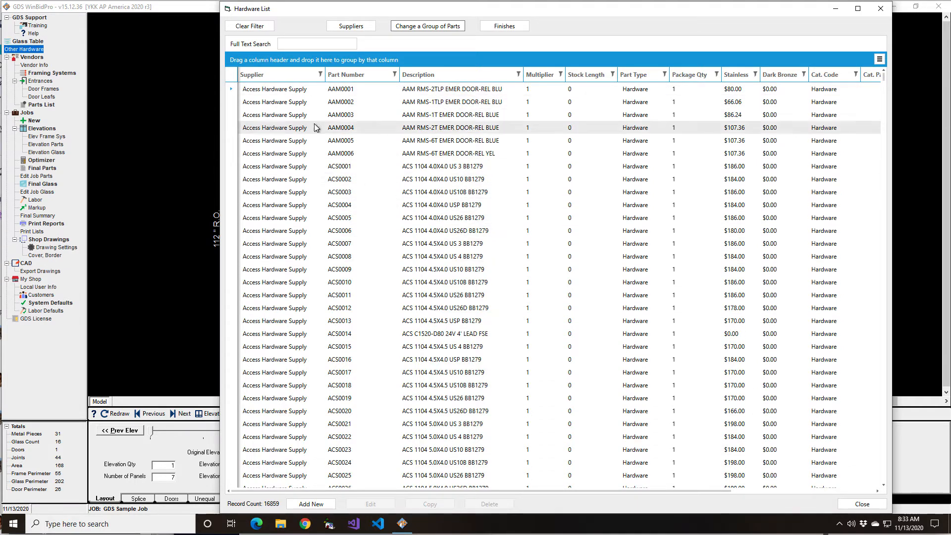
Review the hardware suppliers list, then close it along with the hardware list
left_click(350, 26)
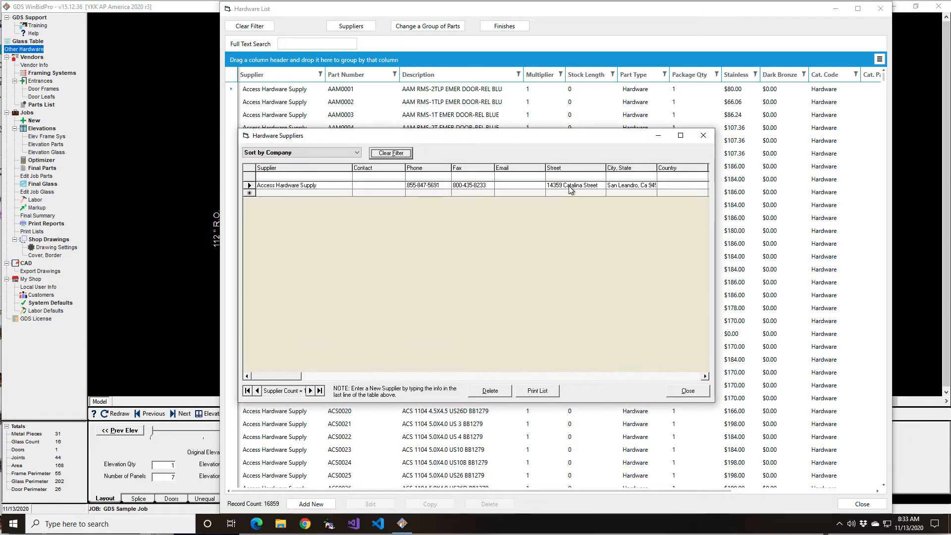
left_click(687, 391)
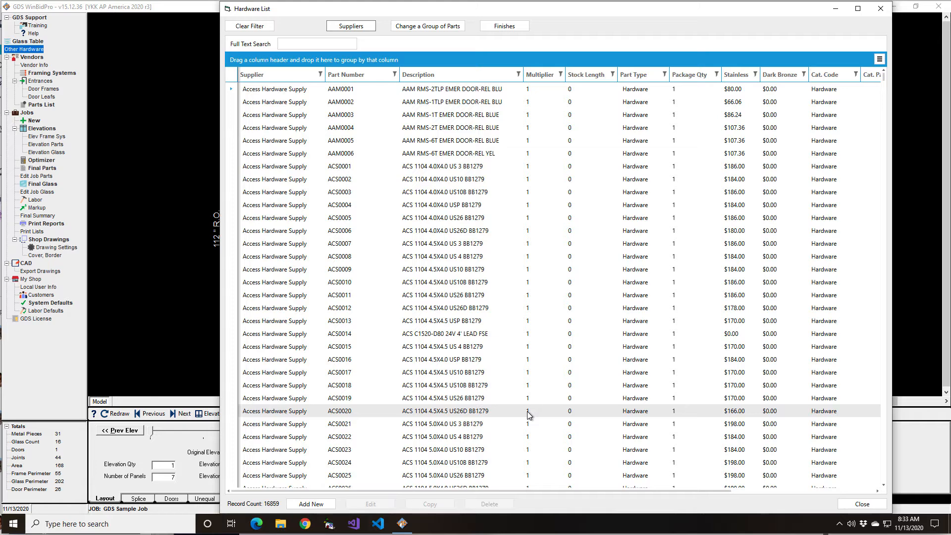
left_click(880, 8)
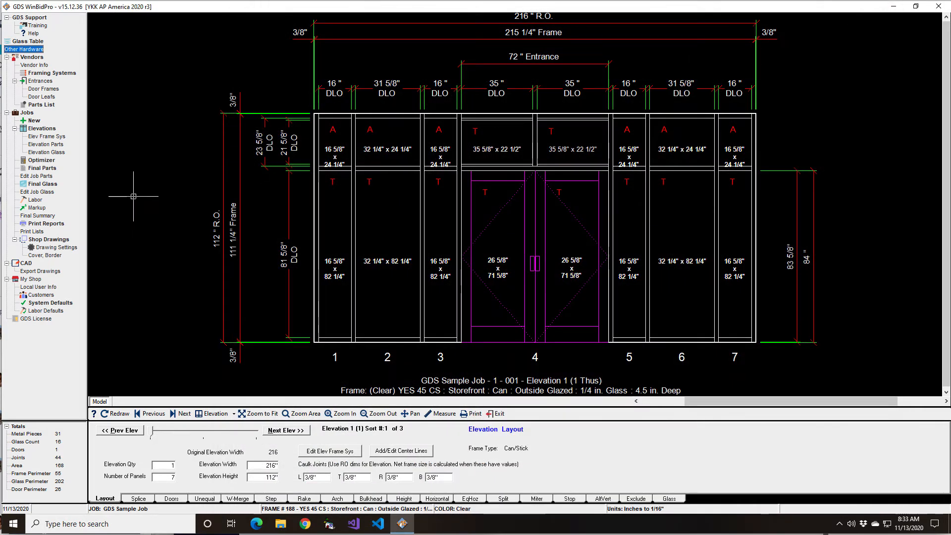
Open the sample job's final parts report and start adding other hardware to it
left_click(42, 169)
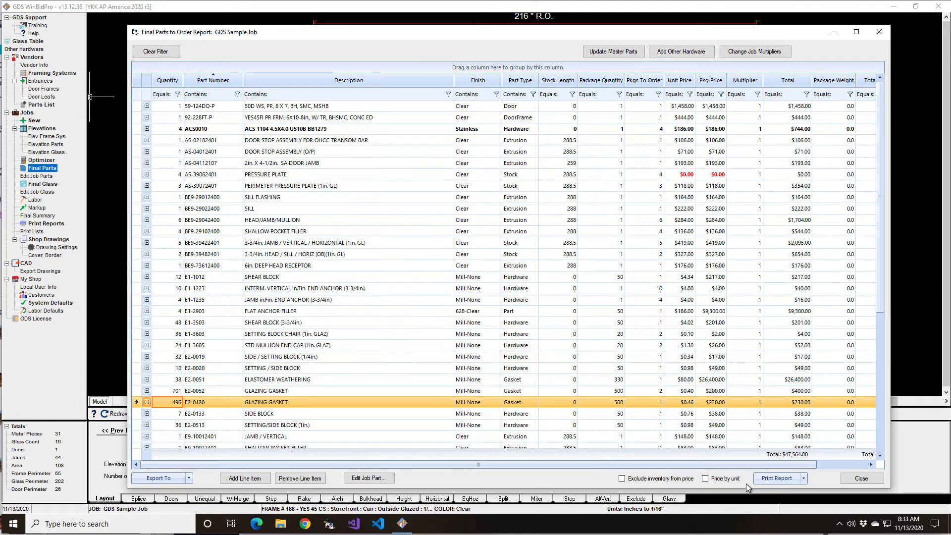
left_click(677, 53)
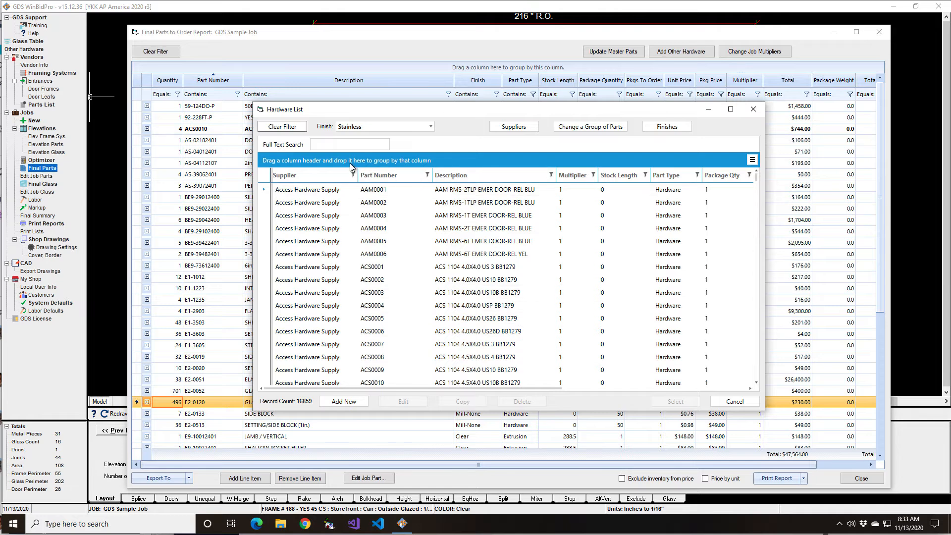
Search the full text of the hardware list for "hinge" and for "hardware", then clear the search
left_click(342, 144)
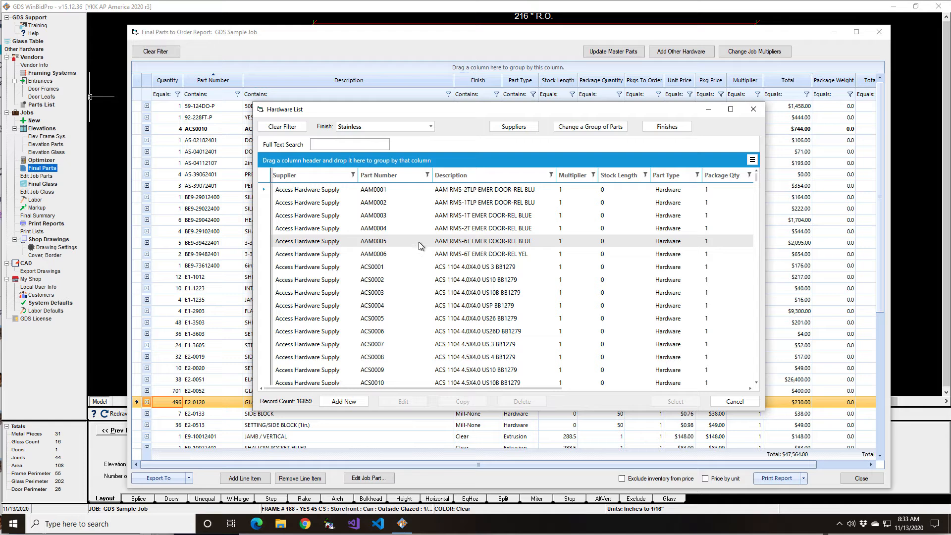
type("ge")
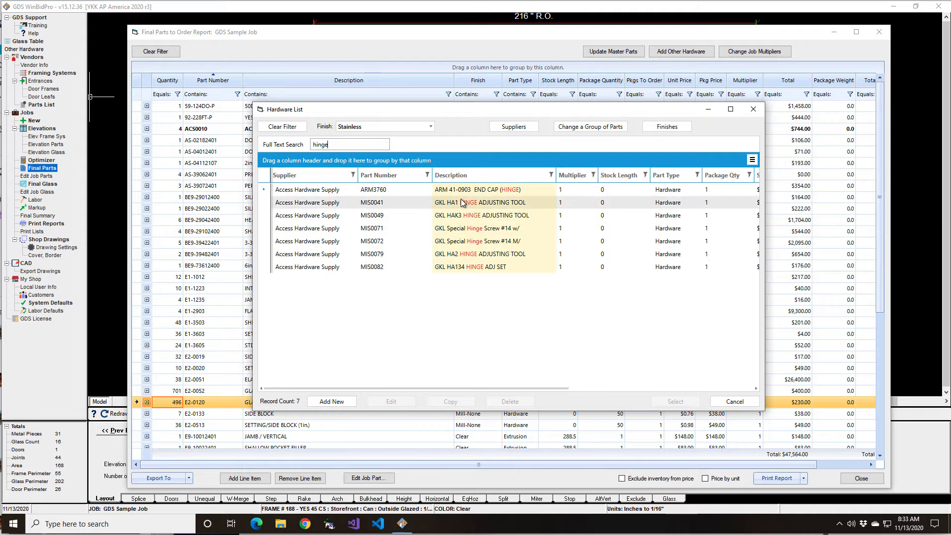
double_click(333, 144)
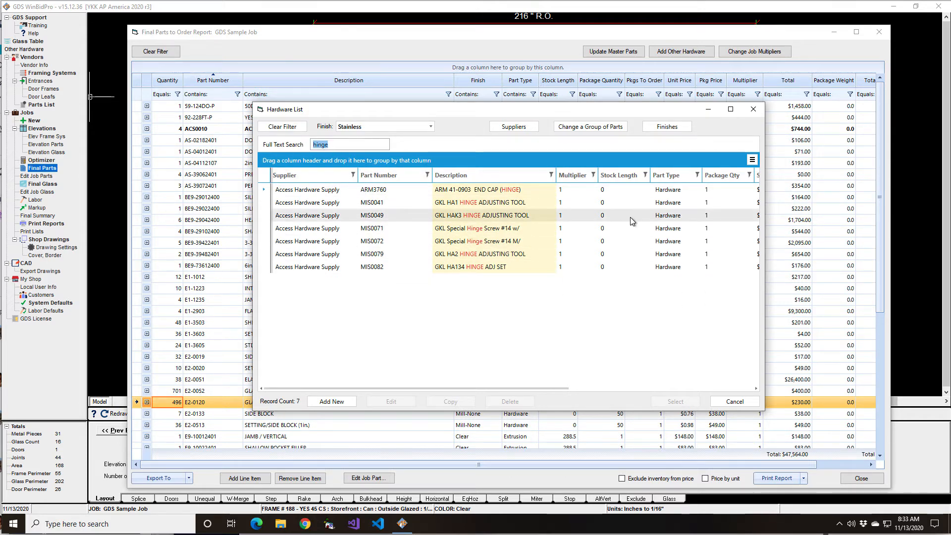
type("har")
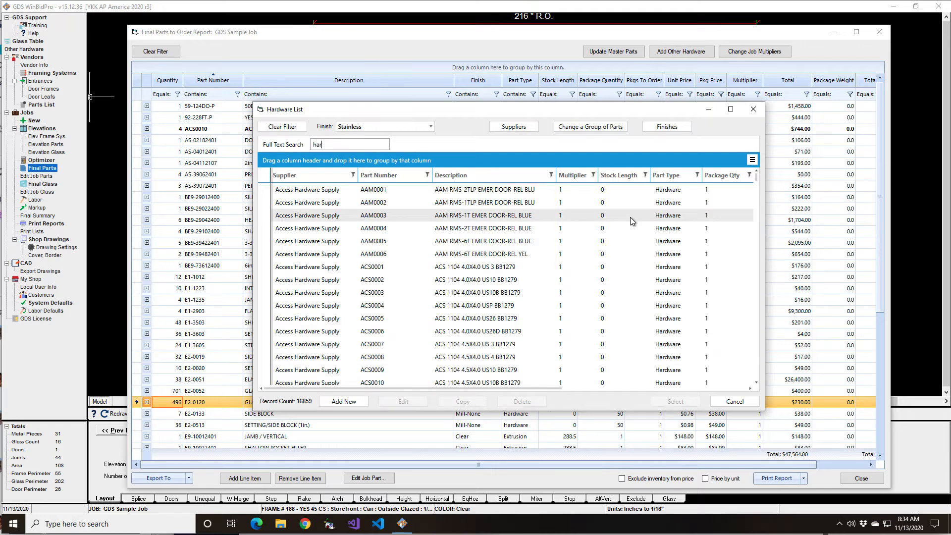
type("dware")
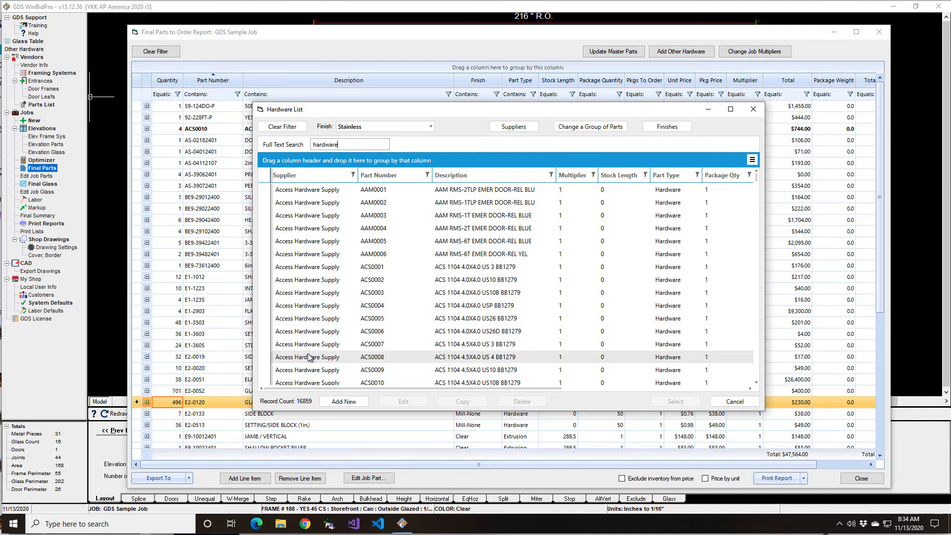
double_click(342, 144)
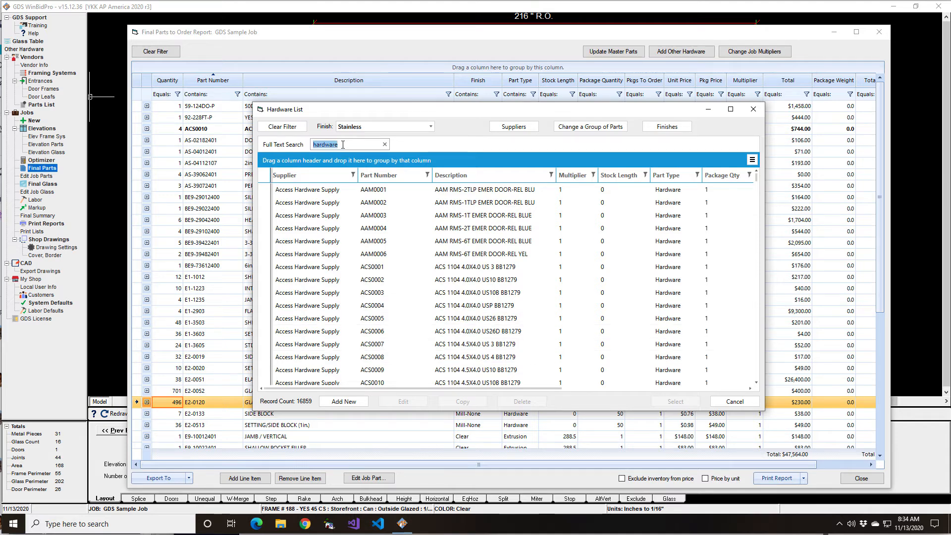
left_click(385, 145)
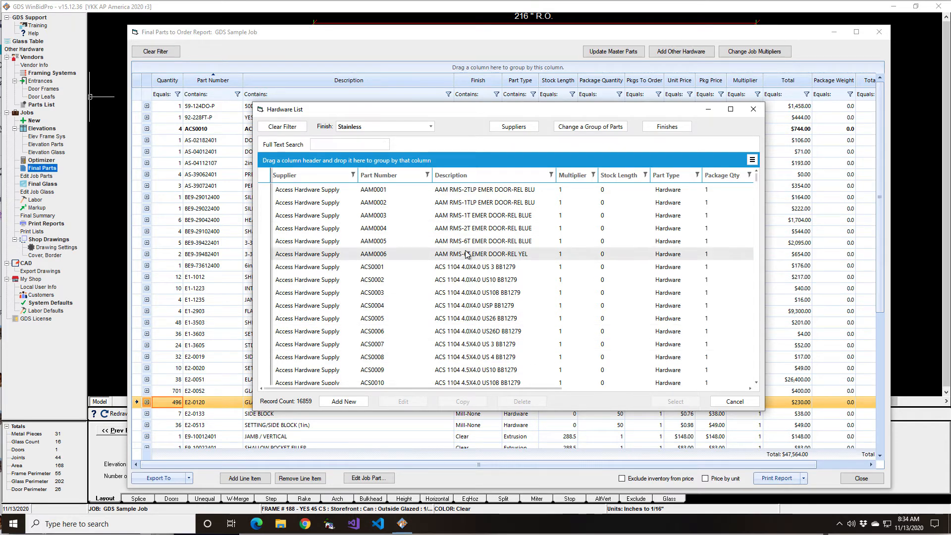
Filter the hardware list to descriptions that contain "lock"
left_click(551, 175)
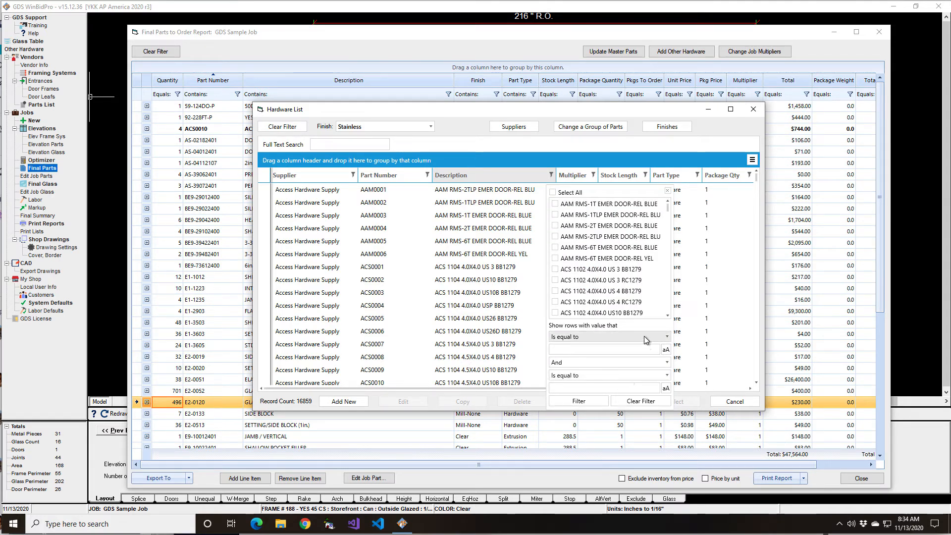
left_click(661, 336)
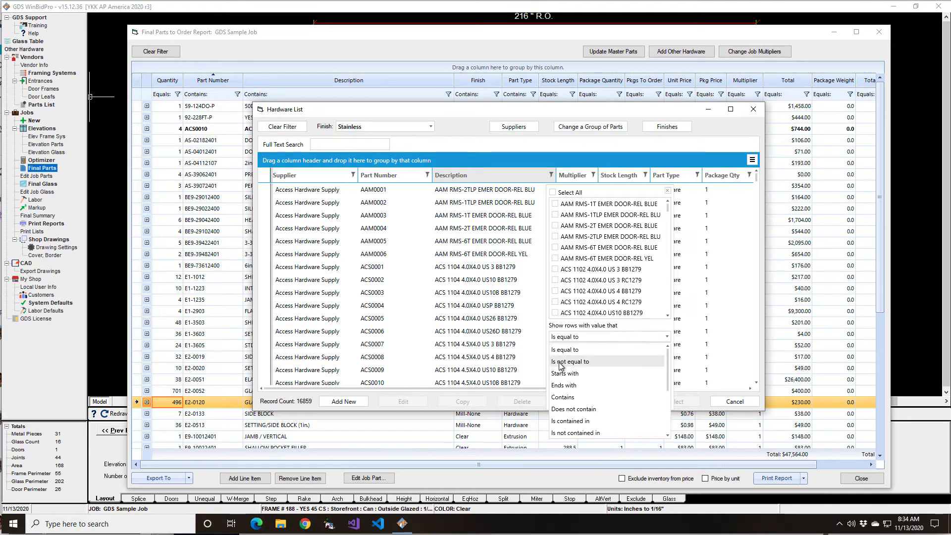
left_click(564, 397)
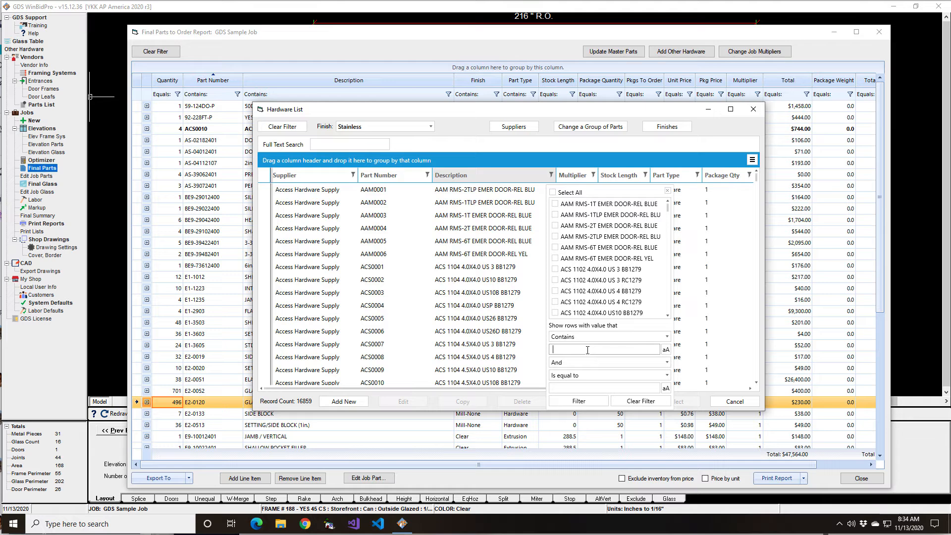
type("lock")
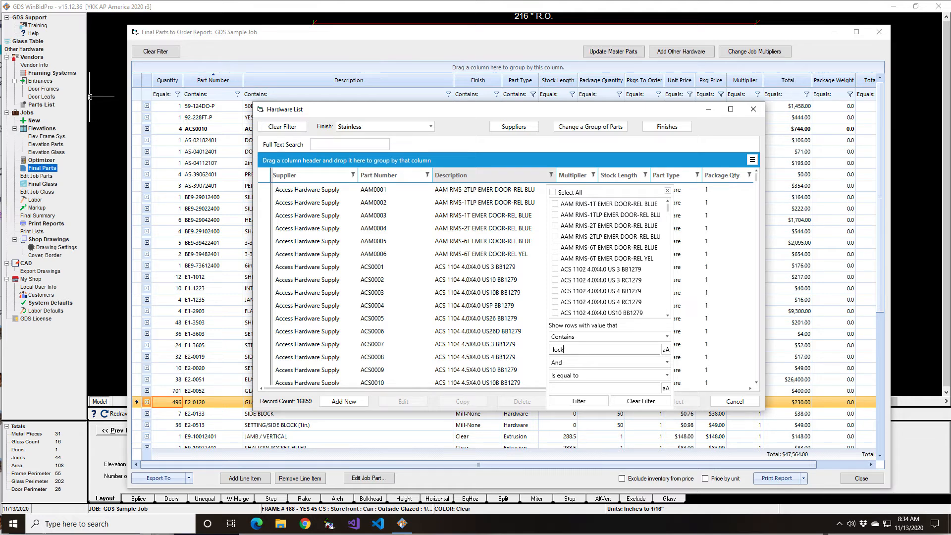
left_click(572, 402)
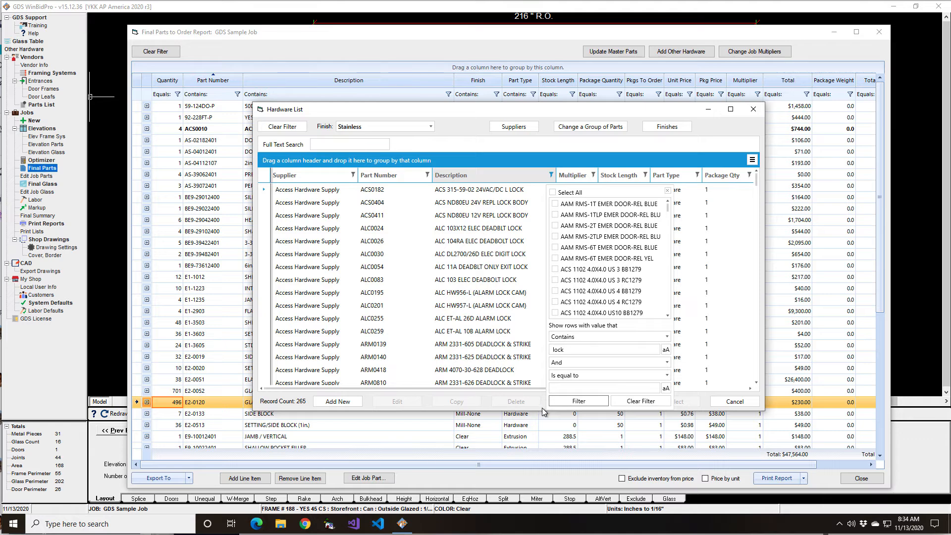
left_click(668, 192)
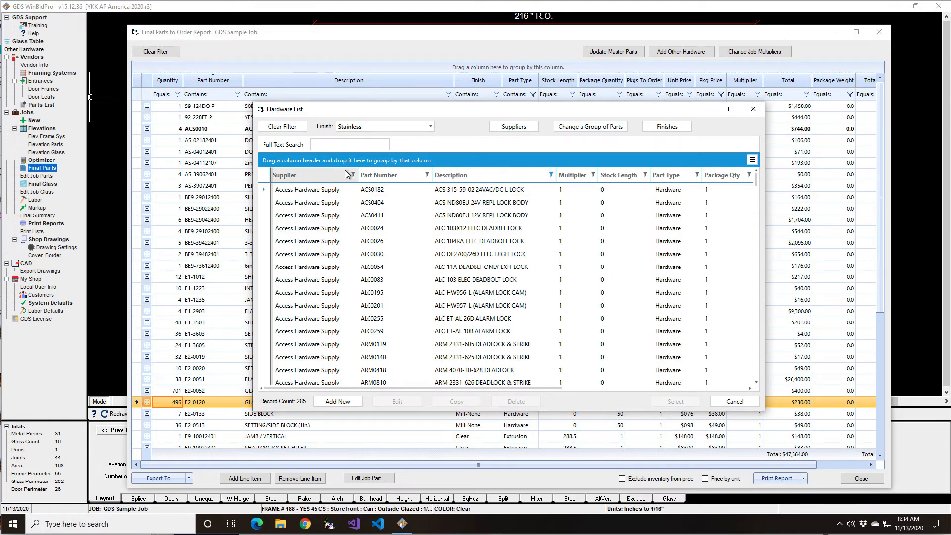
Filter the hardware list further to part numbers that contain "8"
left_click(427, 175)
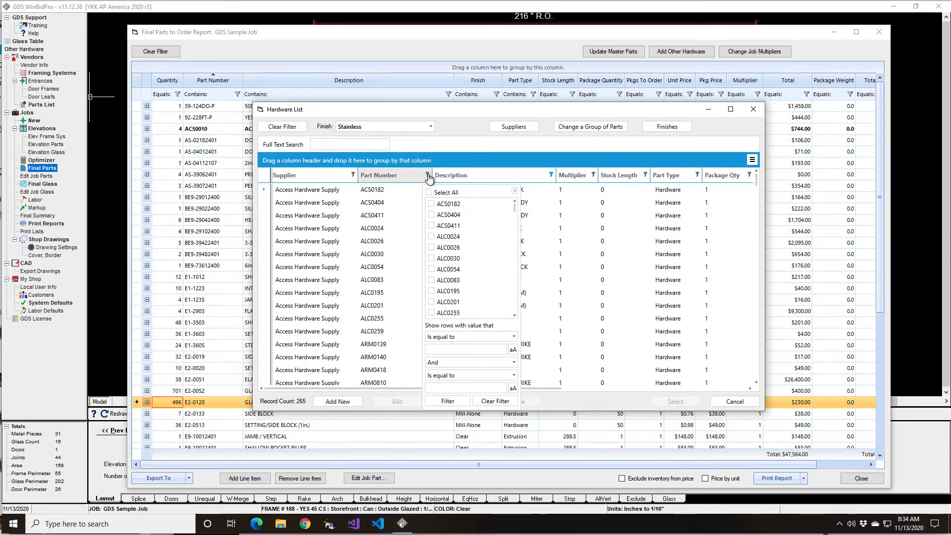
left_click(483, 336)
left_click(448, 397)
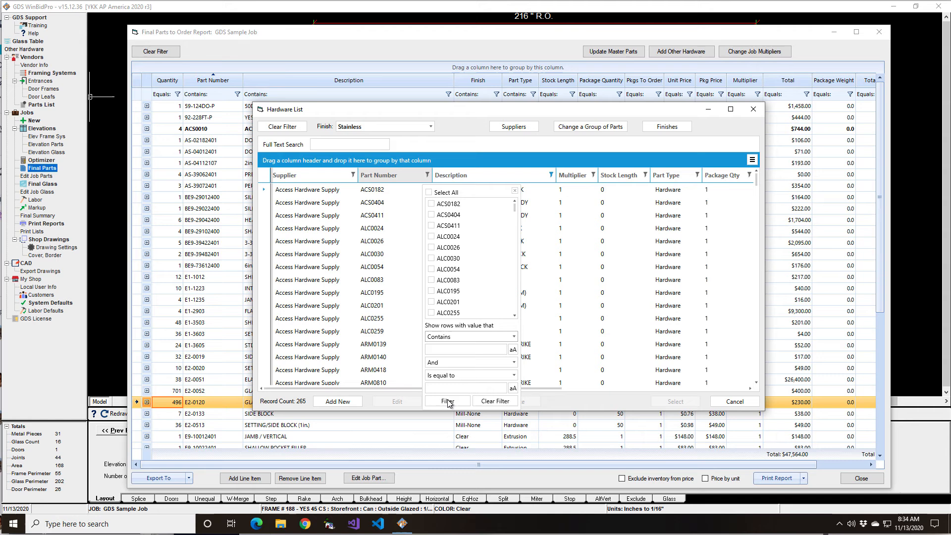
left_click(457, 350)
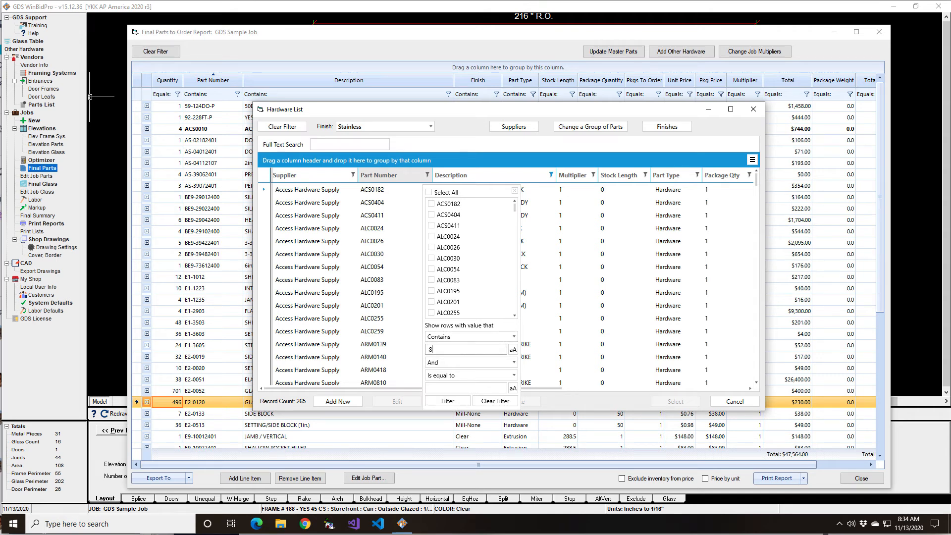
left_click(444, 402)
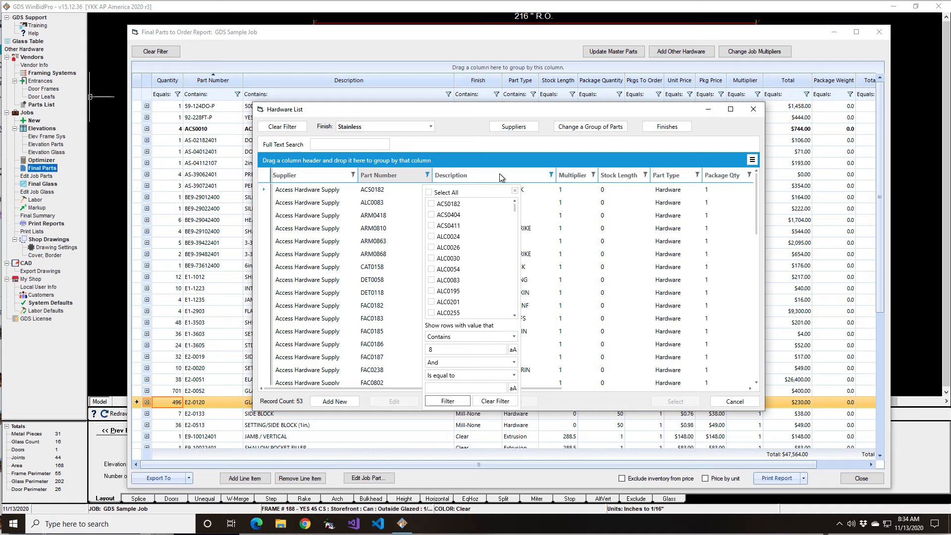
Close the part number filter options and clear all filters from the hardware list
left_click(487, 146)
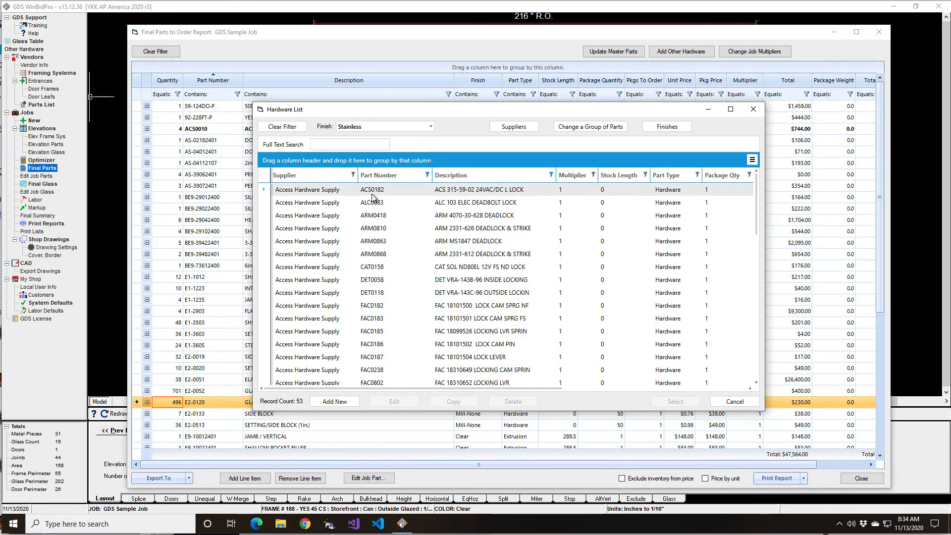
left_click(341, 144)
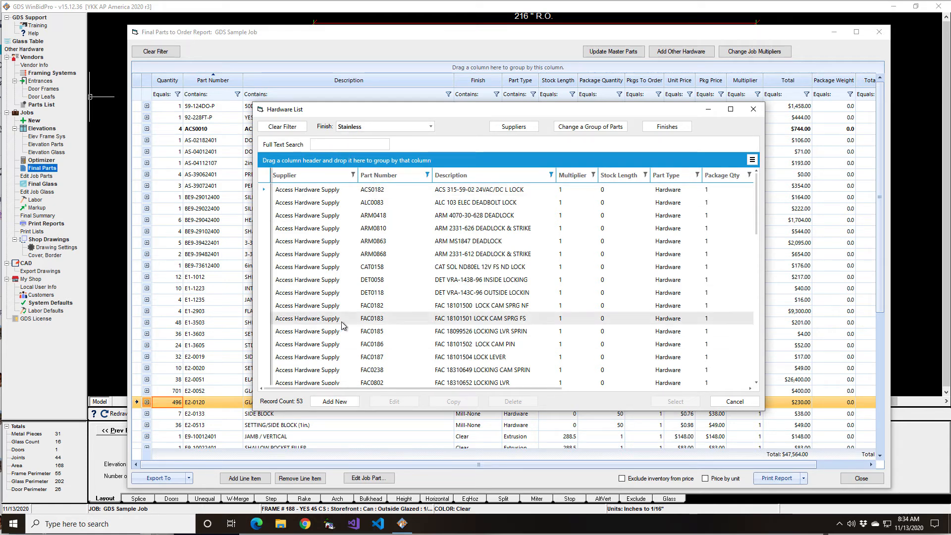
left_click(289, 128)
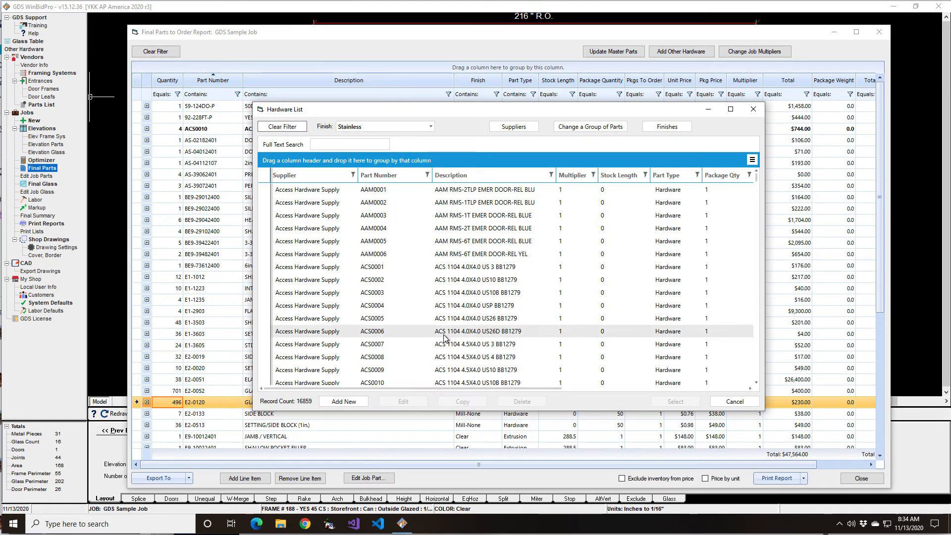
Widen the hardware list to show the finish prices and add part ACS0006 in the Stainless finish to the job's final parts
left_click(444, 337)
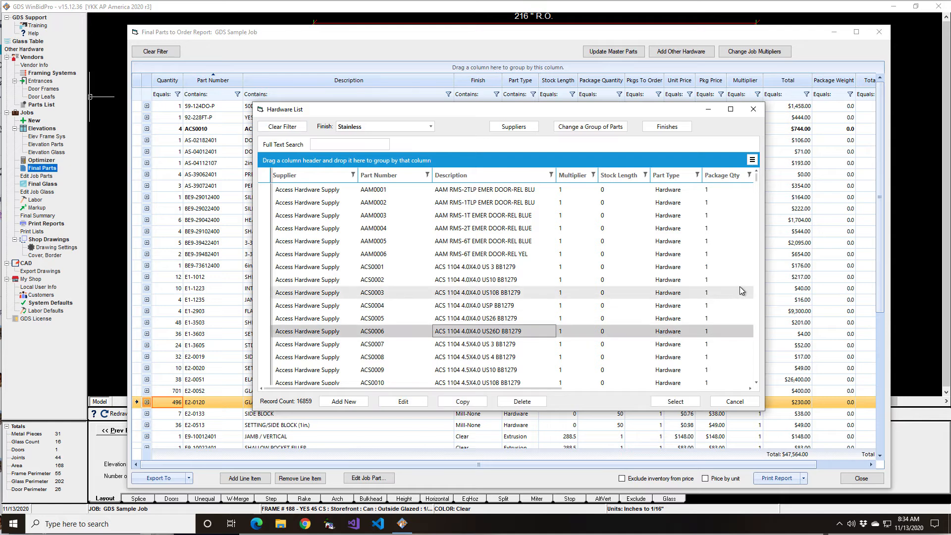
left_click_drag(762, 301, 866, 302)
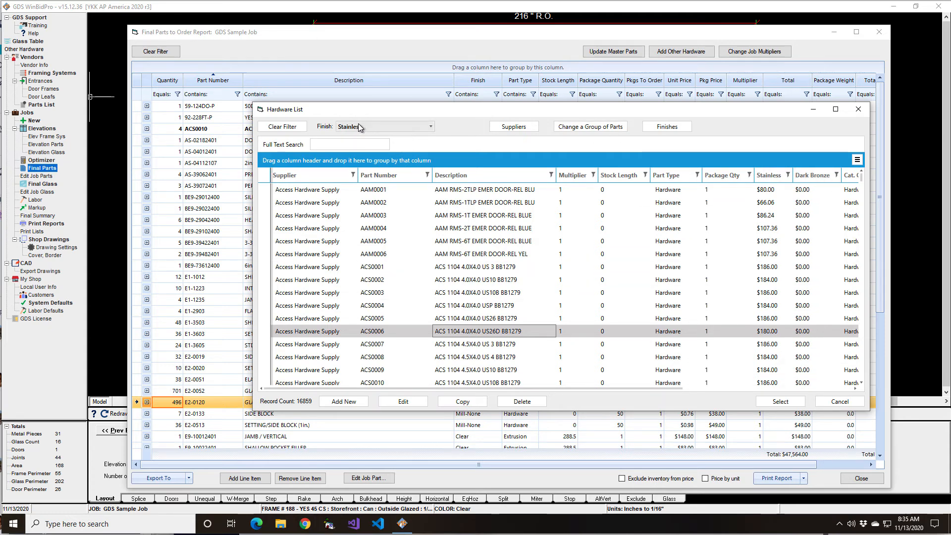
left_click(432, 128)
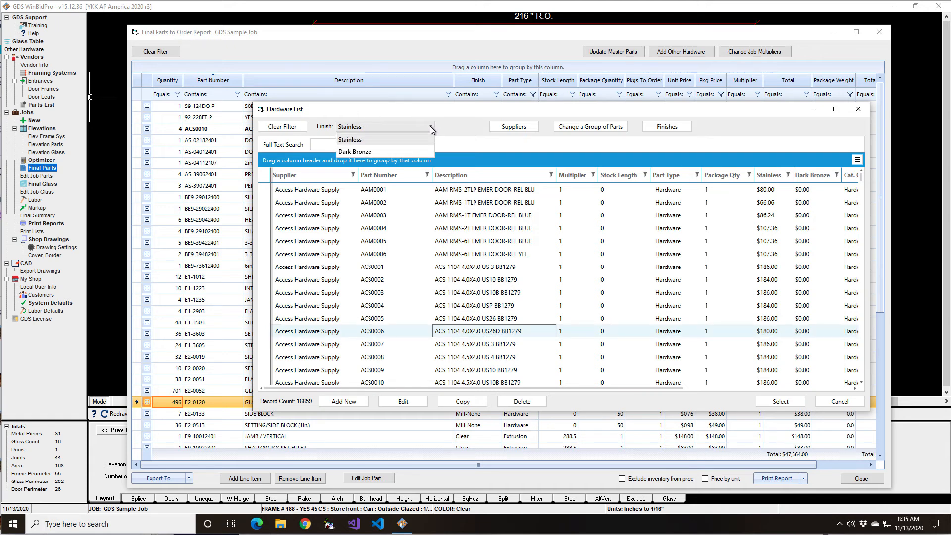
left_click(380, 128)
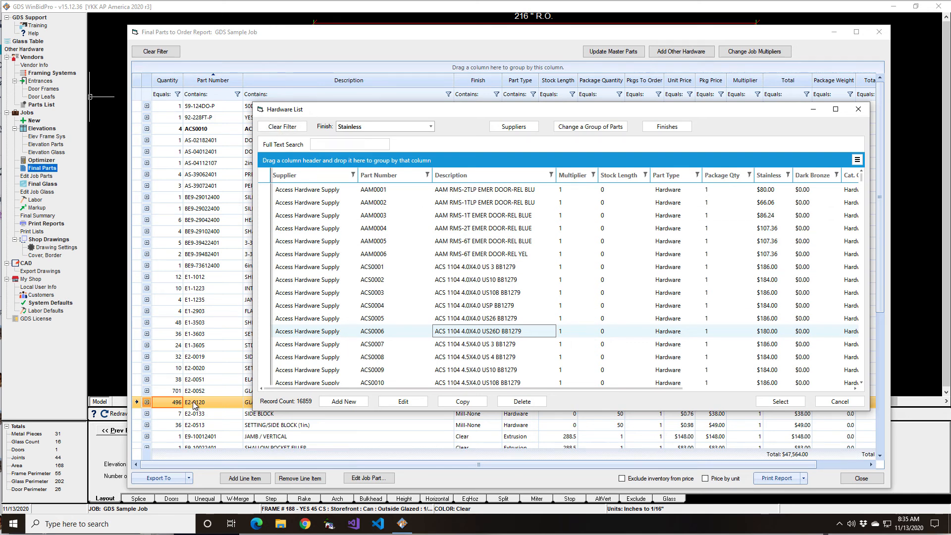
left_click(794, 404)
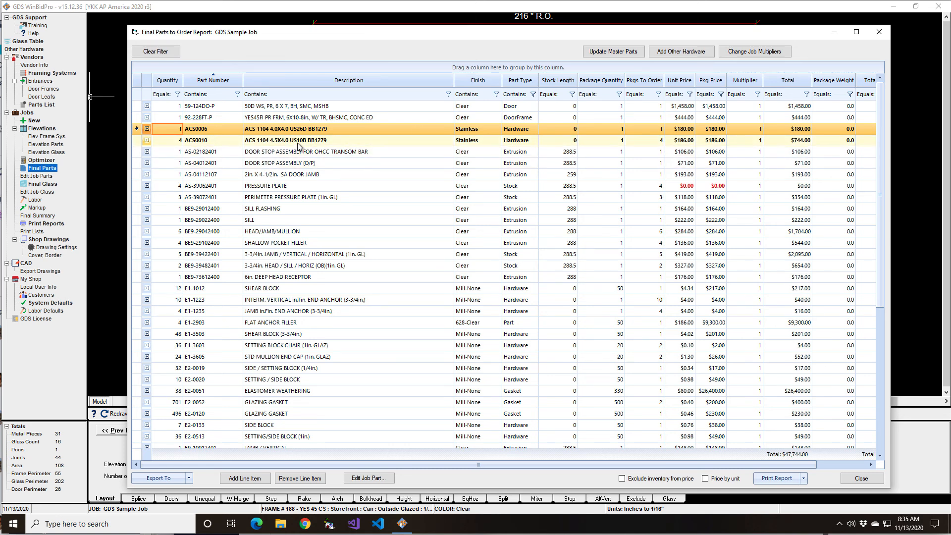
Set the quantity of hardware part ACS0006 to 3 in the final parts report
left_click(171, 129)
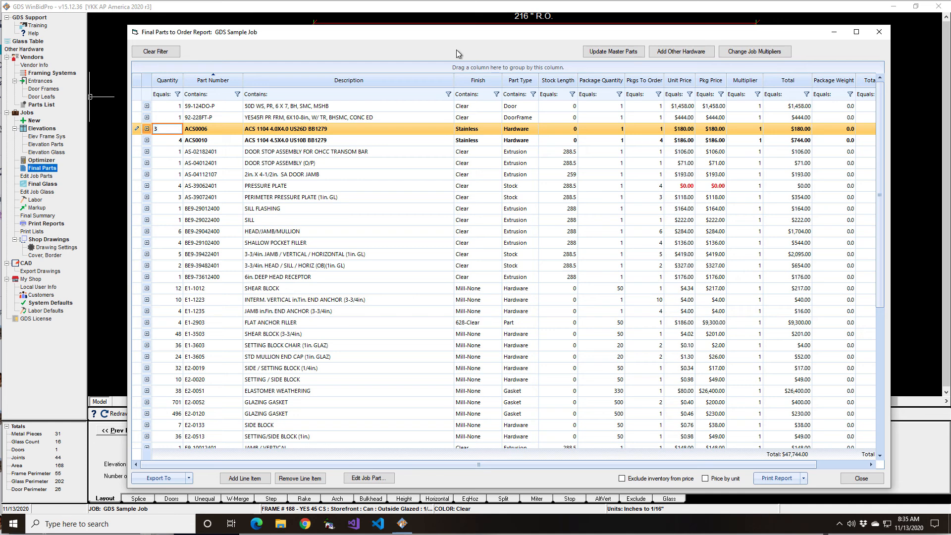
left_click(176, 140)
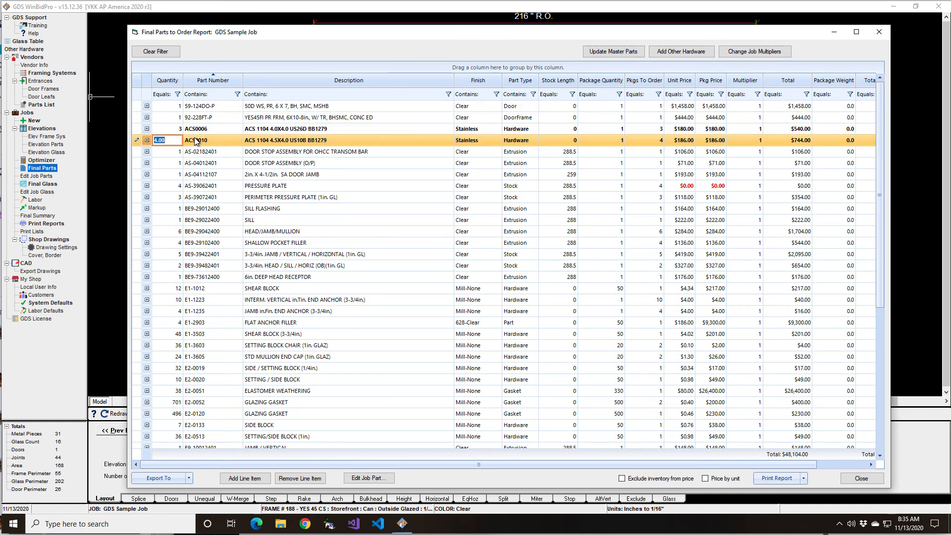
left_click(219, 128)
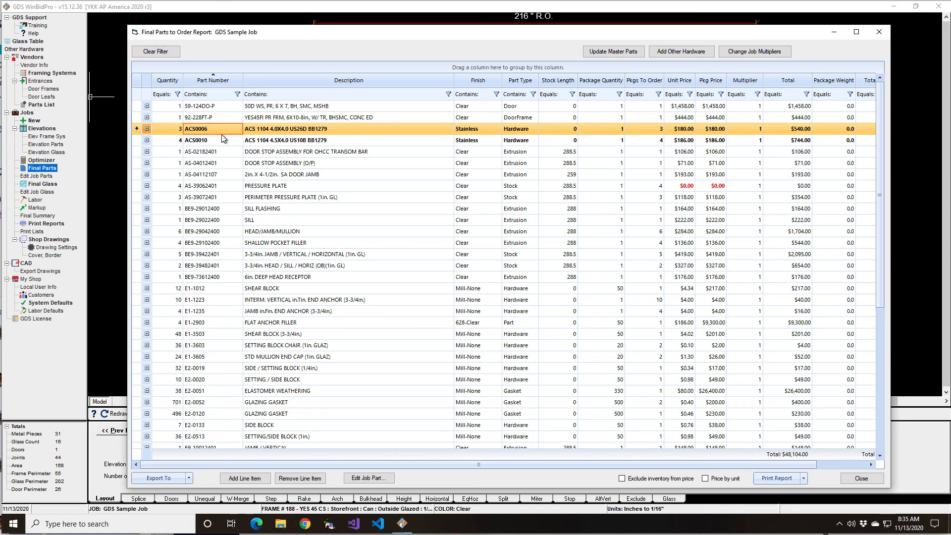